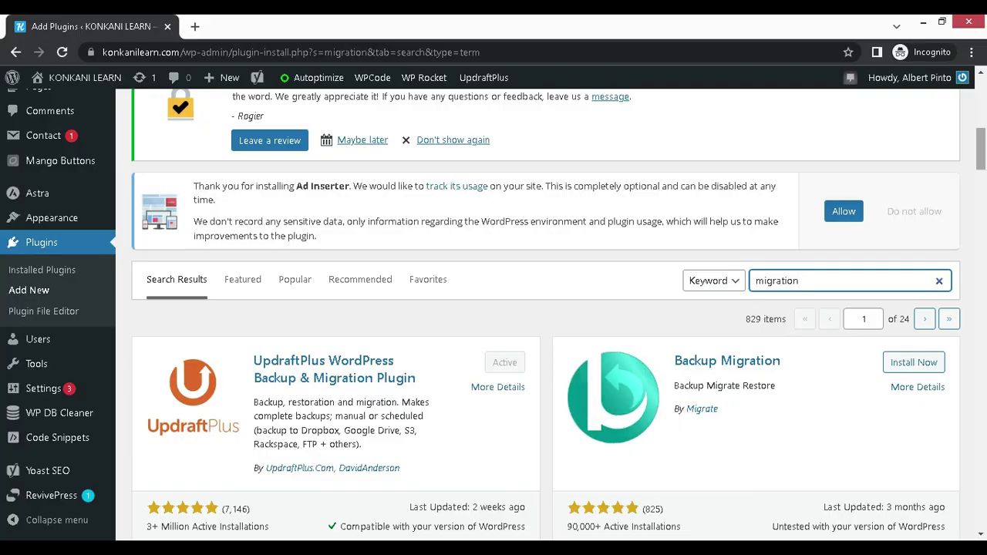
Check the storyhub.site front page, its installed plugins and its posts list for existing content
{"action": "mouse_move", "coordinate": [983, 158]}
{"action": "left_mouse_down"}
{"action": "mouse_move", "coordinate": [980, 215]}
{"action": "mouse_move", "coordinate": [961, 272]}
{"action": "mouse_move", "coordinate": [978, 206]}
{"action": "mouse_move", "coordinate": [980, 92]}
{"action": "mouse_move", "coordinate": [973, 175]}
{"action": "left_mouse_up"}
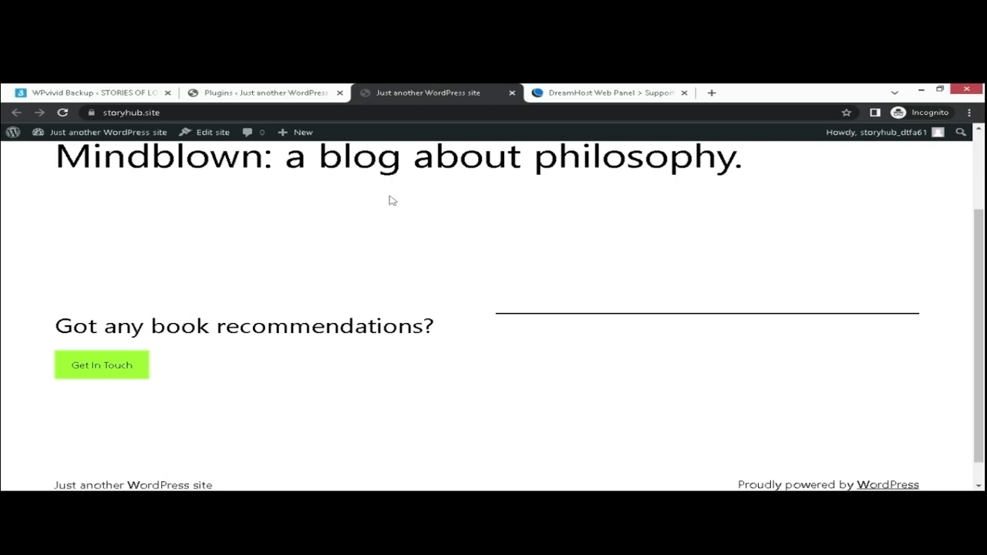
{"action": "left_click", "coordinate": [285, 94]}
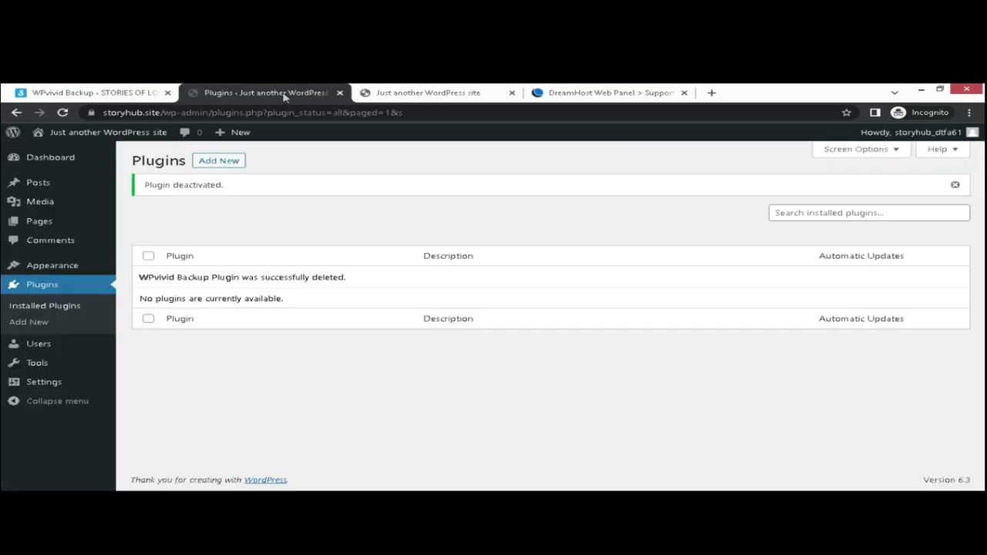
{"action": "left_click", "coordinate": [467, 92]}
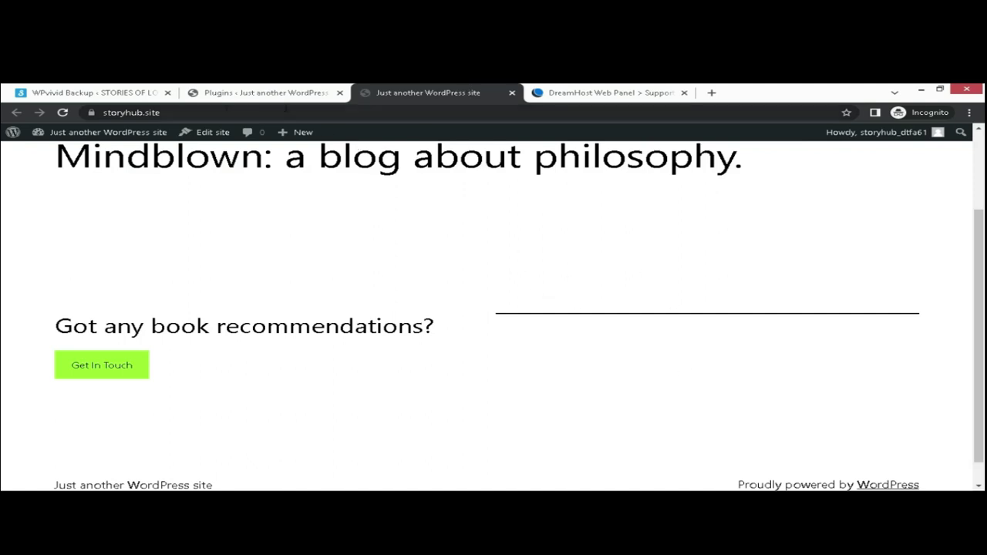
{"action": "left_click", "coordinate": [279, 93]}
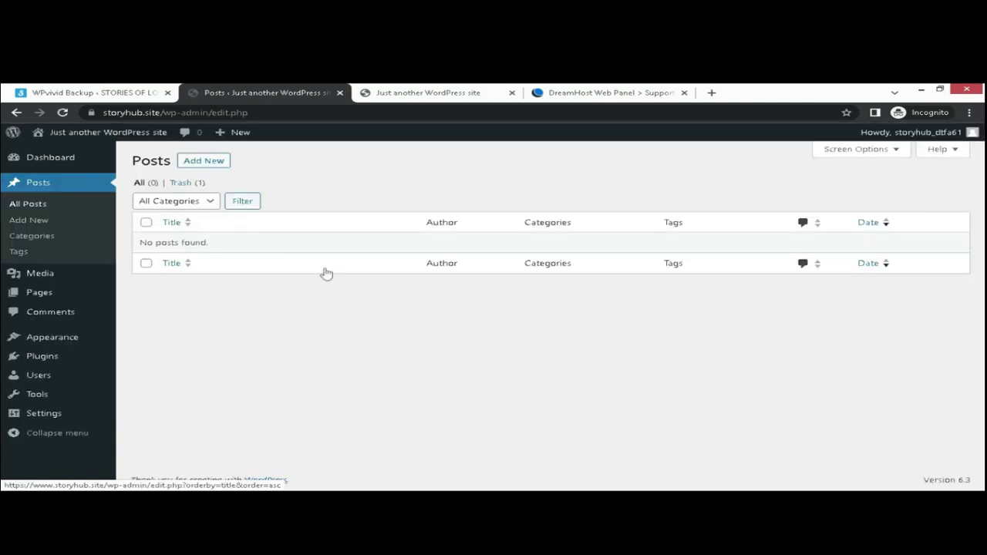
{"action": "left_click", "coordinate": [416, 93]}
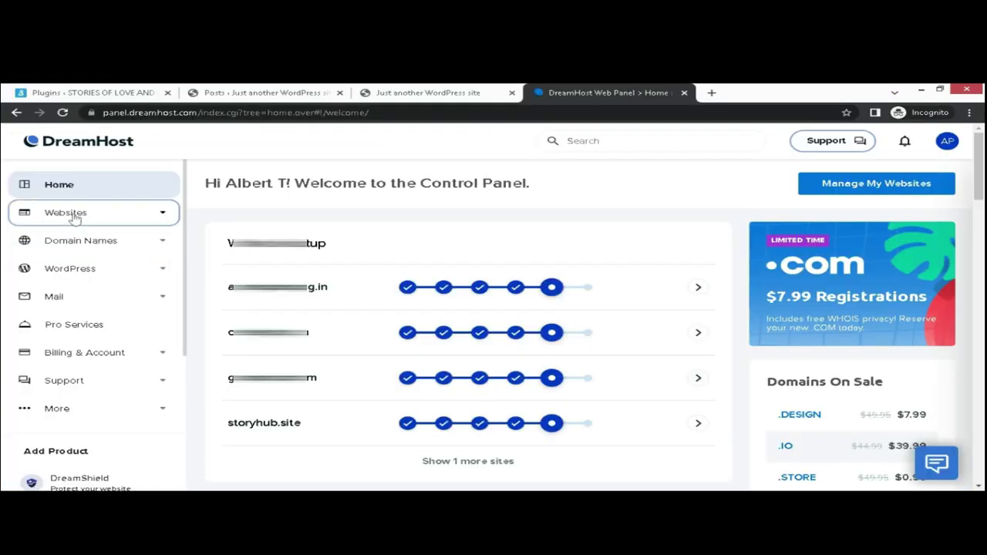
Open the management page of the website storiesofloveandhate.travel-goa.in from the hosting account's website list
{"action": "left_click", "coordinate": [74, 215]}
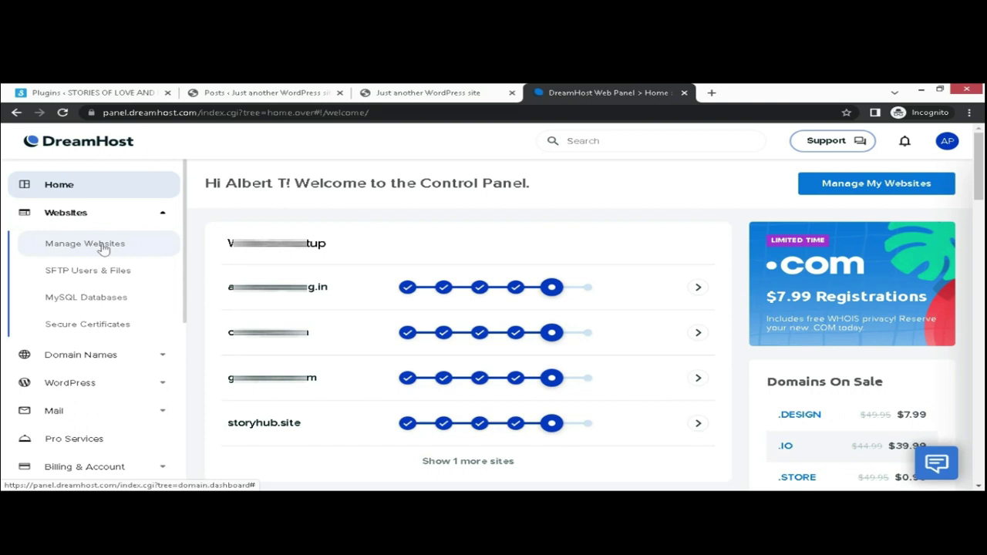
{"action": "left_click", "coordinate": [103, 245]}
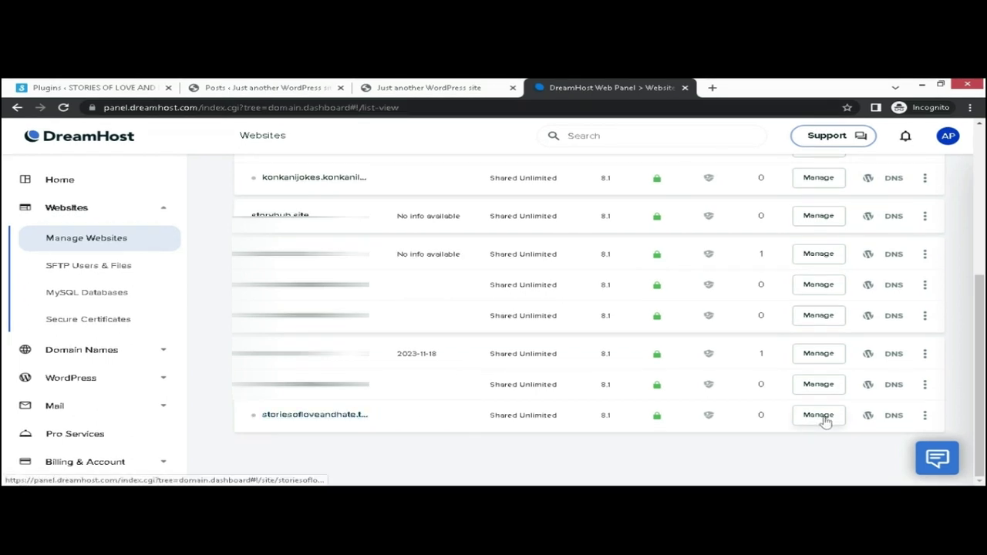
{"action": "left_click", "coordinate": [824, 418]}
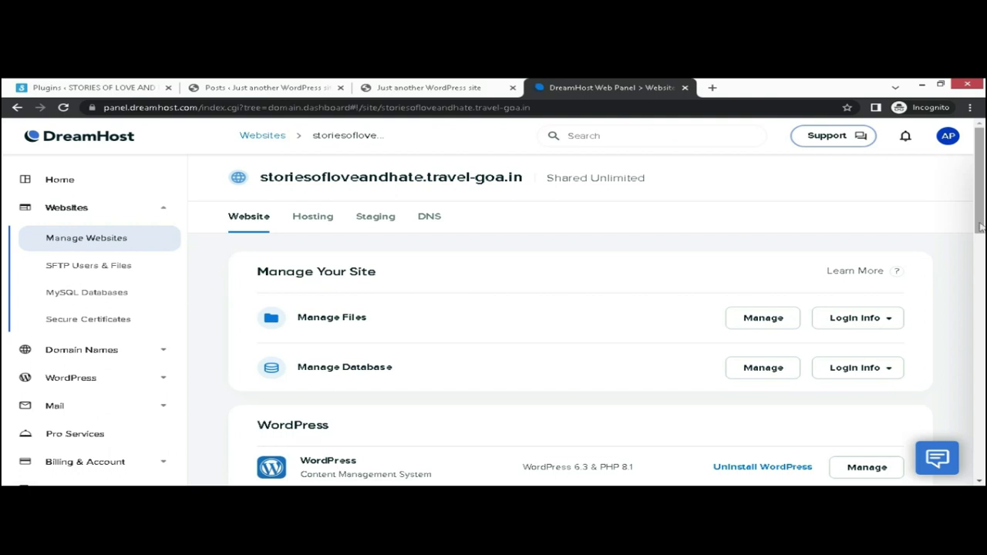
Open the domain name change options for storiesofloveandhate.travel-goa.in
{"action": "left_click_drag", "start_coordinate": [979, 224], "coordinate": [947, 329]}
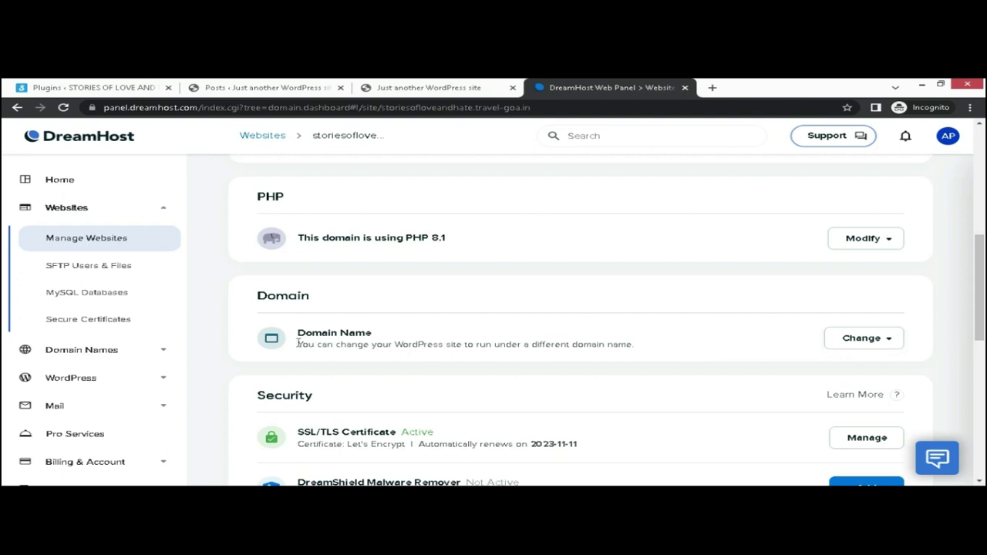
{"action": "left_click_drag", "start_coordinate": [298, 344], "coordinate": [345, 344]}
{"action": "left_click_drag", "start_coordinate": [418, 343], "coordinate": [577, 341]}
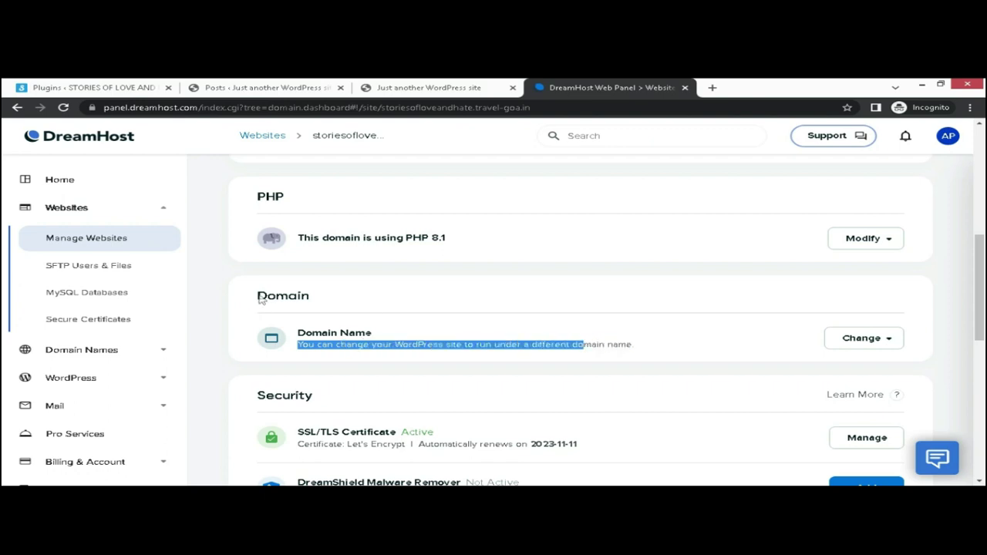
{"action": "left_click_drag", "start_coordinate": [261, 296], "coordinate": [337, 304]}
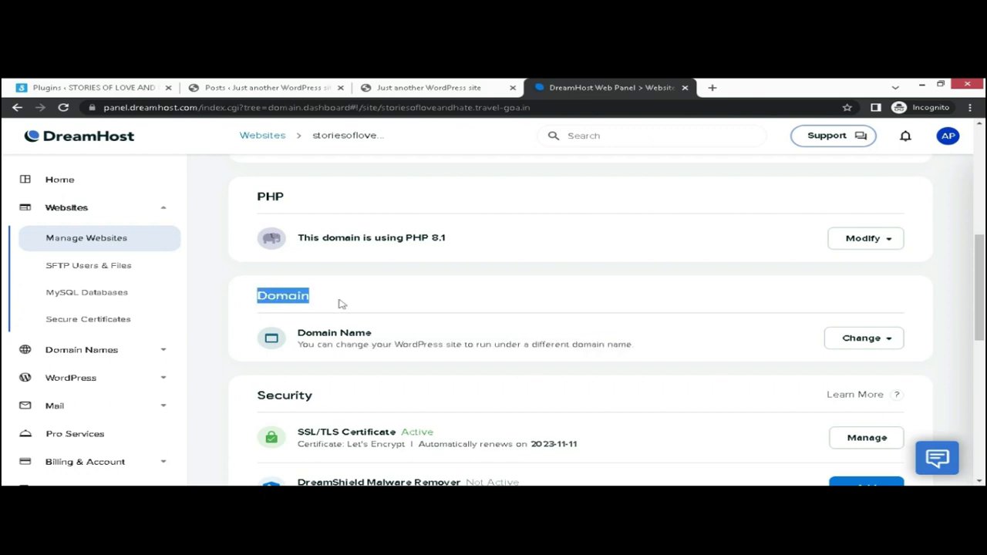
{"action": "left_click", "coordinate": [864, 338]}
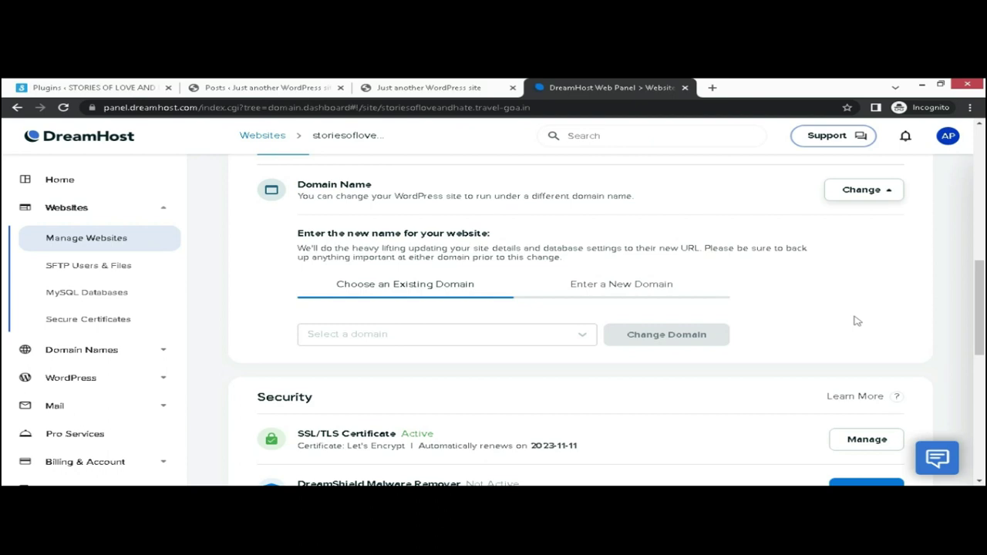
Choose the existing domain storyhub.site as the website's new name
{"action": "left_click", "coordinate": [447, 334]}
{"action": "scroll", "coordinate": [529, 341], "scroll_direction": "down", "scroll_amount": 3}
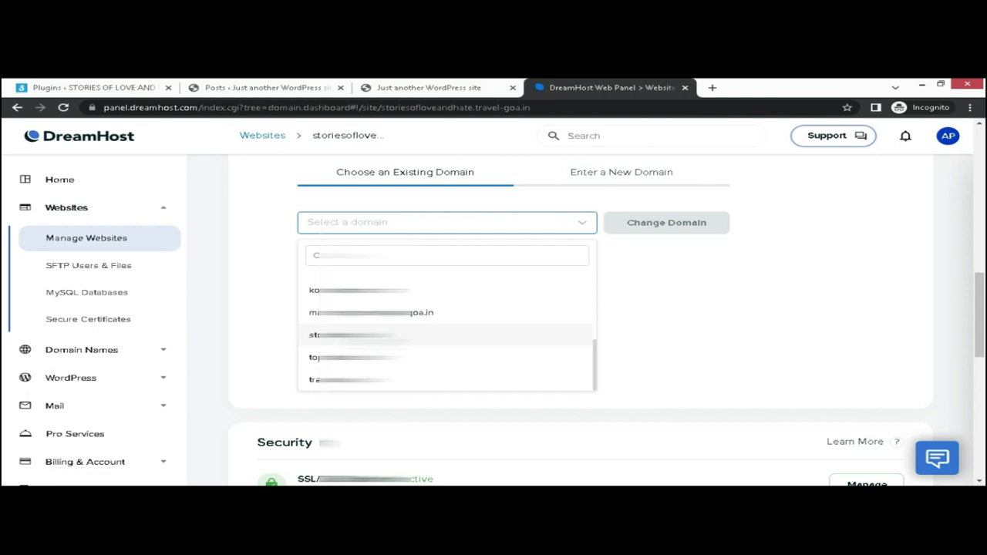
{"action": "left_click", "coordinate": [351, 335]}
{"action": "scroll", "coordinate": [579, 322], "scroll_direction": "up", "scroll_amount": 1}
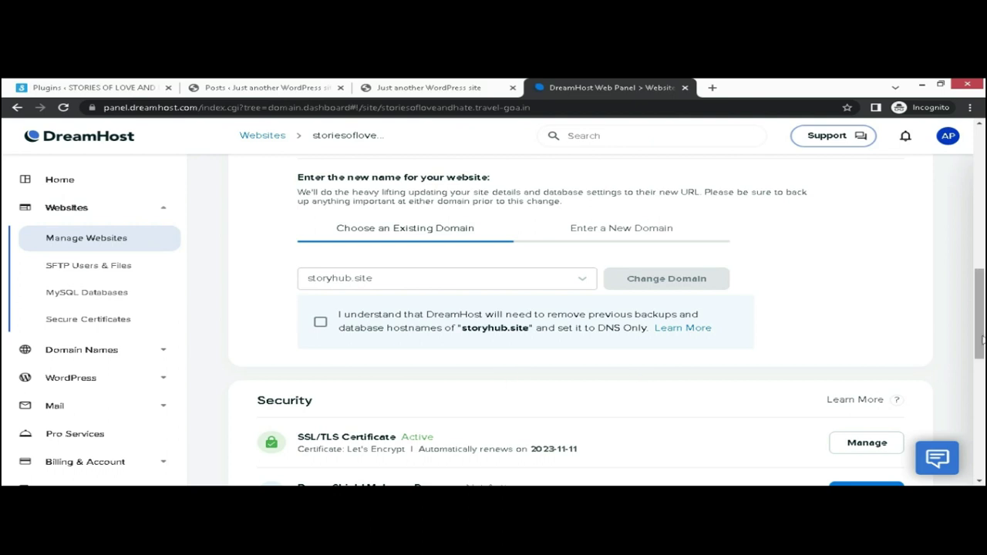
{"action": "left_click_drag", "start_coordinate": [980, 314], "coordinate": [980, 171]}
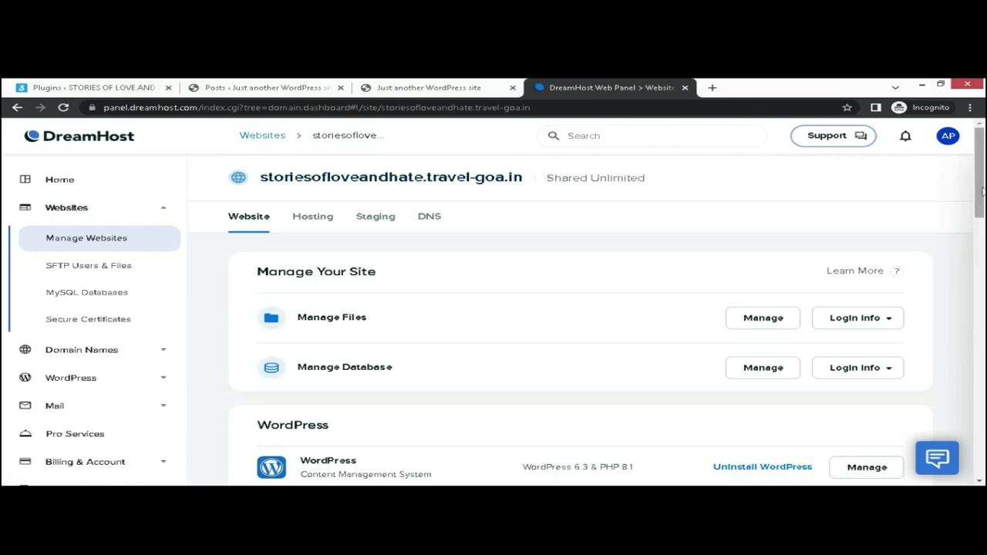
{"action": "left_click_drag", "start_coordinate": [980, 178], "coordinate": [980, 314]}
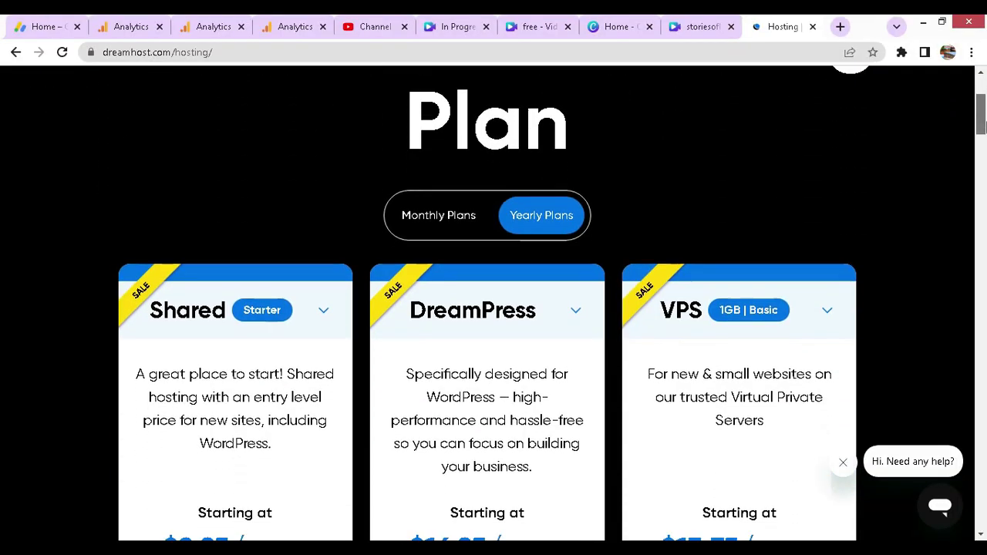
{"action": "left_click_drag", "start_coordinate": [981, 123], "coordinate": [983, 141]}
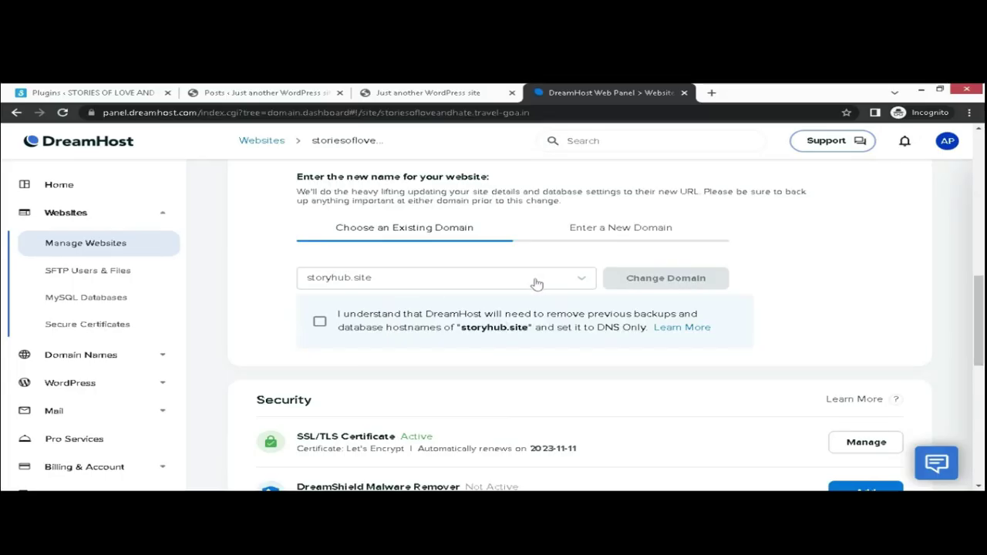
Accept the removal of storyhub.site's previous backups and database hostnames, and apply the domain change
{"action": "left_click", "coordinate": [321, 327]}
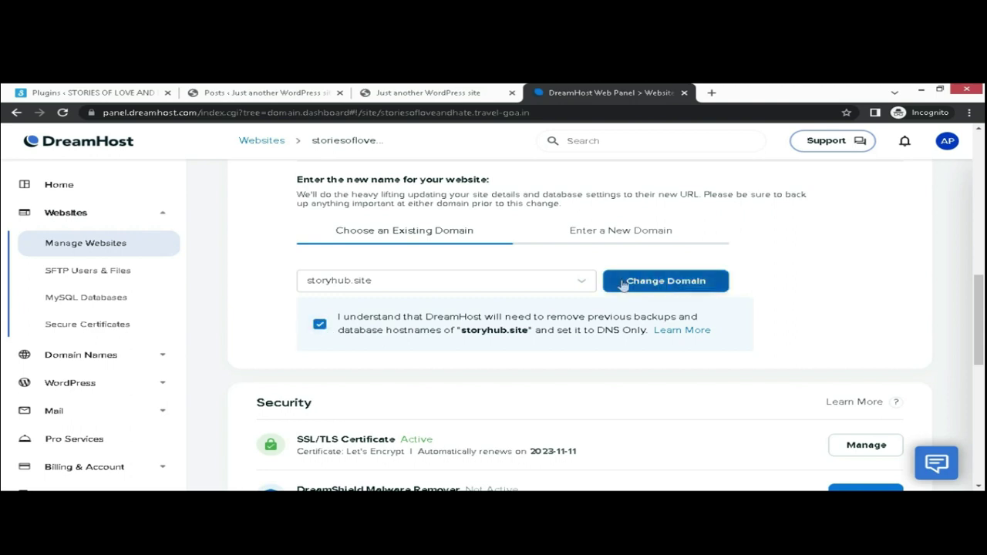
{"action": "left_click", "coordinate": [674, 283]}
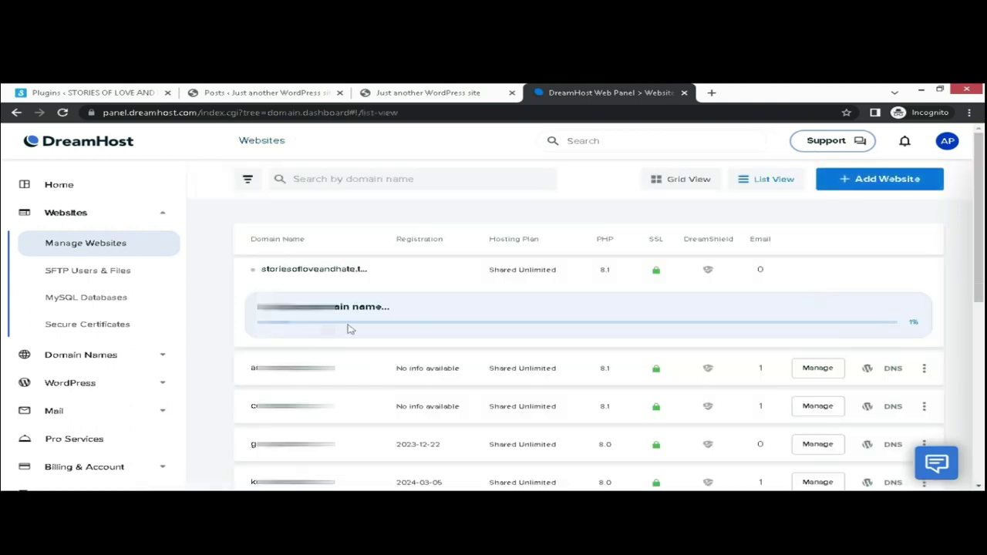
{"action": "left_click_drag", "start_coordinate": [255, 234], "coordinate": [486, 233]}
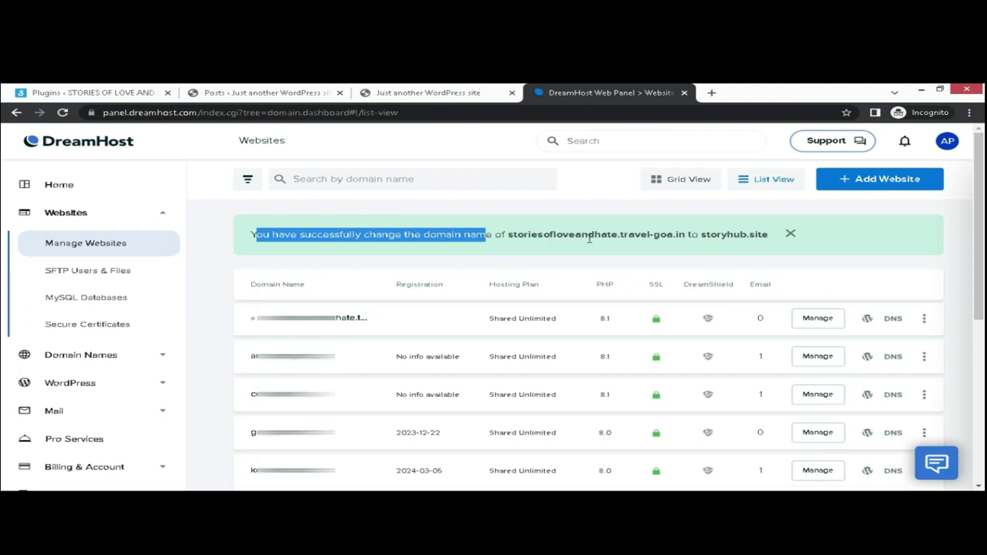
{"action": "left_click_drag", "start_coordinate": [702, 233], "coordinate": [769, 236]}
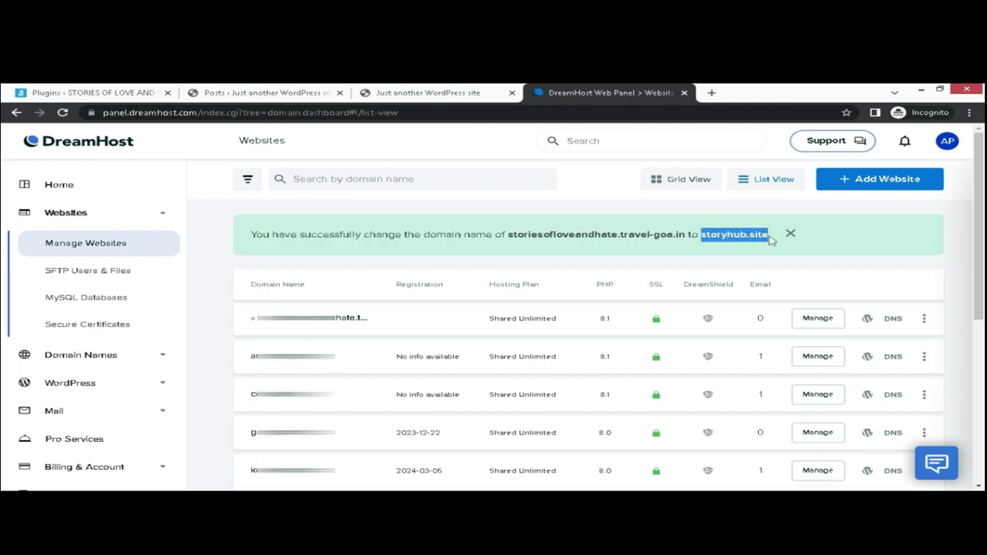
Load the storyhub.site front page again and look through the content it serves
{"action": "left_click", "coordinate": [436, 93]}
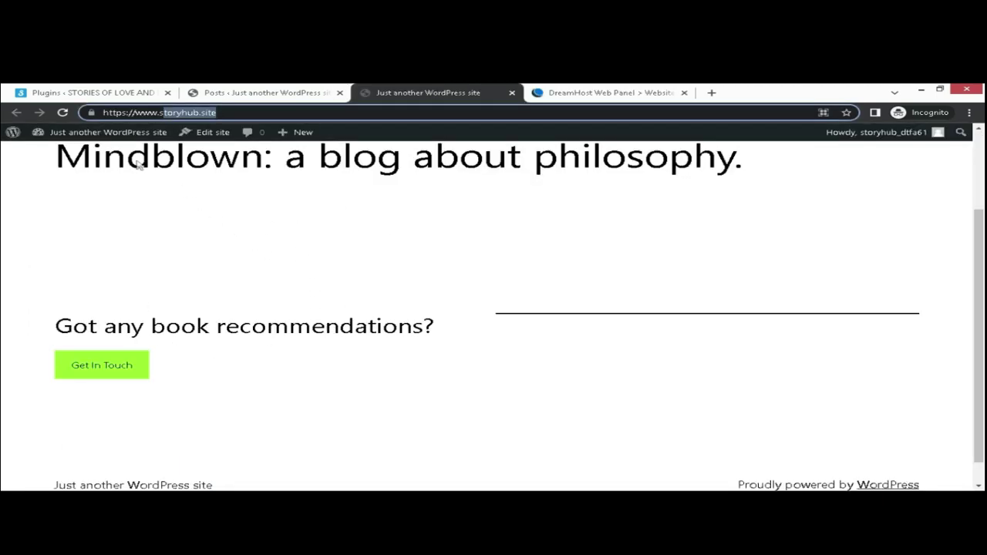
{"action": "key", "text": "Return"}
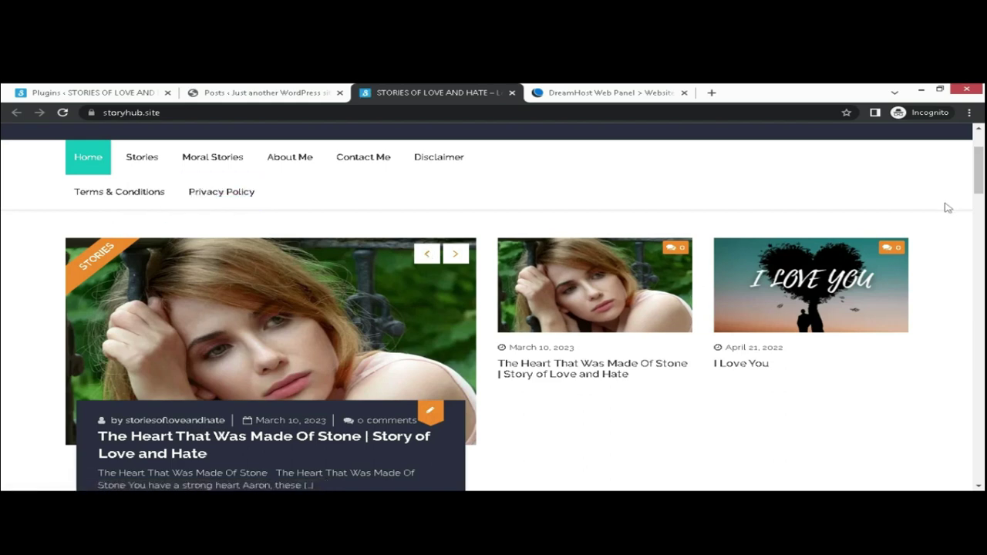
{"action": "left_click_drag", "start_coordinate": [982, 171], "coordinate": [980, 455]}
{"action": "left_click", "coordinate": [63, 113]}
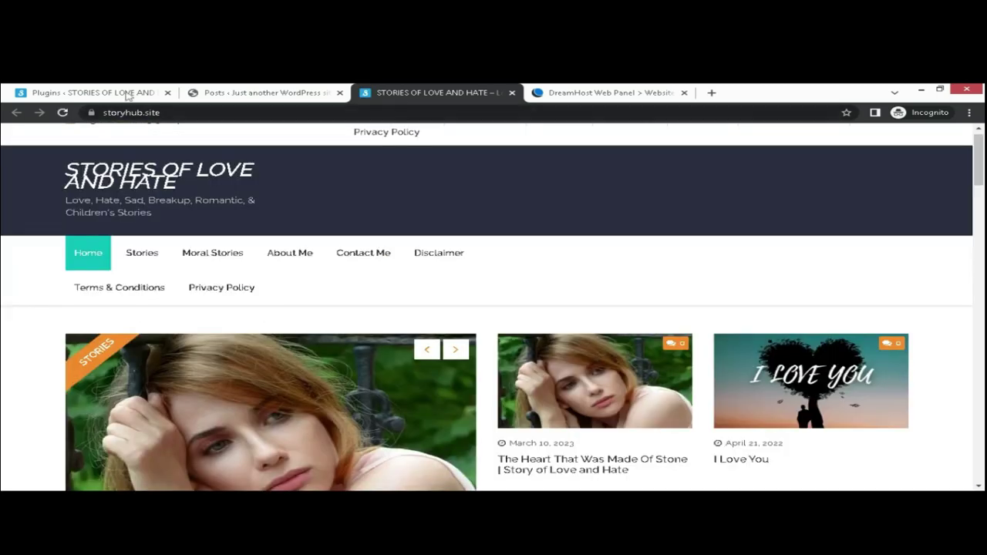
Visit the website at its old address from the storiesofloveandhate.travel-goa.in dashboard
{"action": "left_click", "coordinate": [127, 93]}
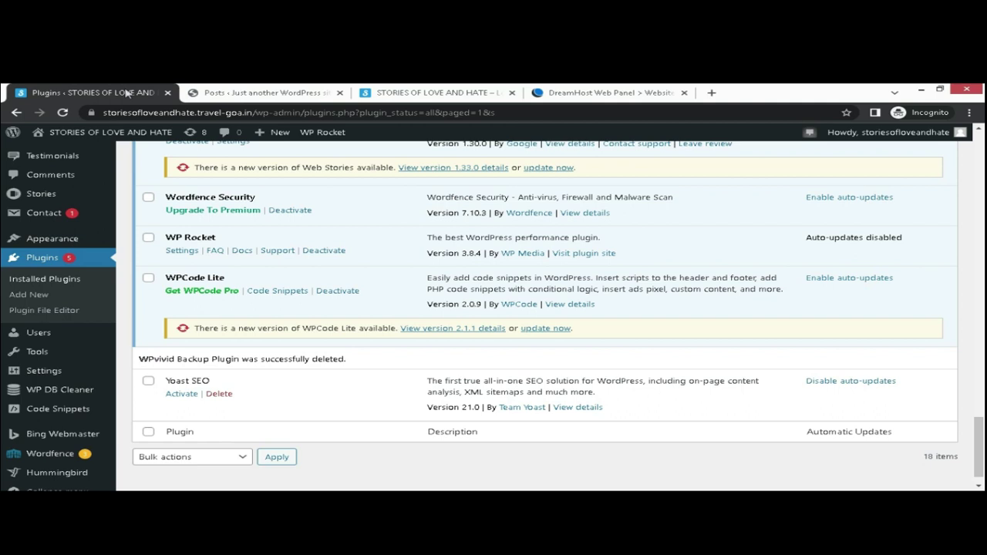
{"action": "mouse_move", "coordinate": [84, 134]}
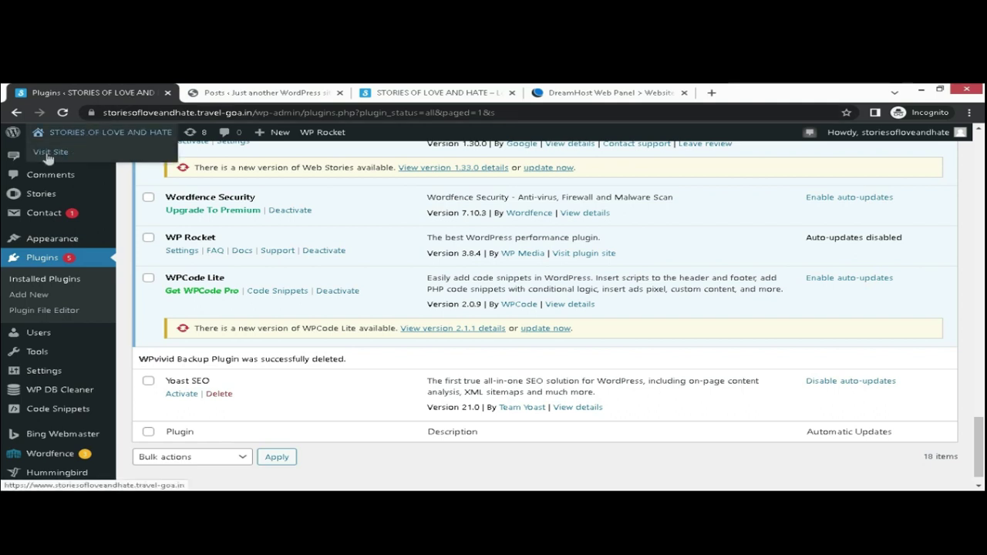
{"action": "left_click", "coordinate": [49, 154]}
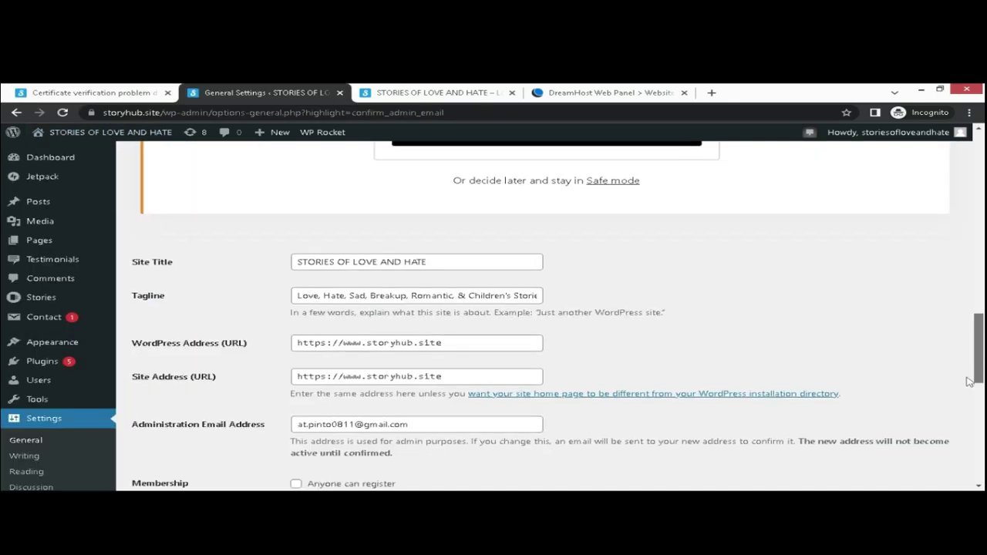
Set the site title to Story Hub in the general settings, save it, and reload the storyhub.site front page
{"action": "scroll", "coordinate": [962, 475], "scroll_direction": "down", "scroll_amount": 10}
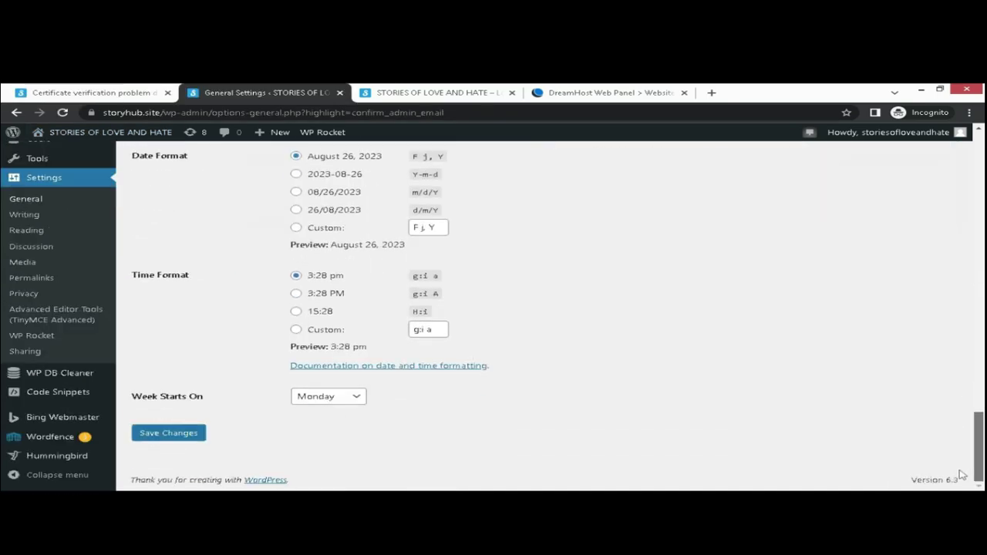
{"action": "left_click_drag", "start_coordinate": [978, 456], "coordinate": [979, 345]}
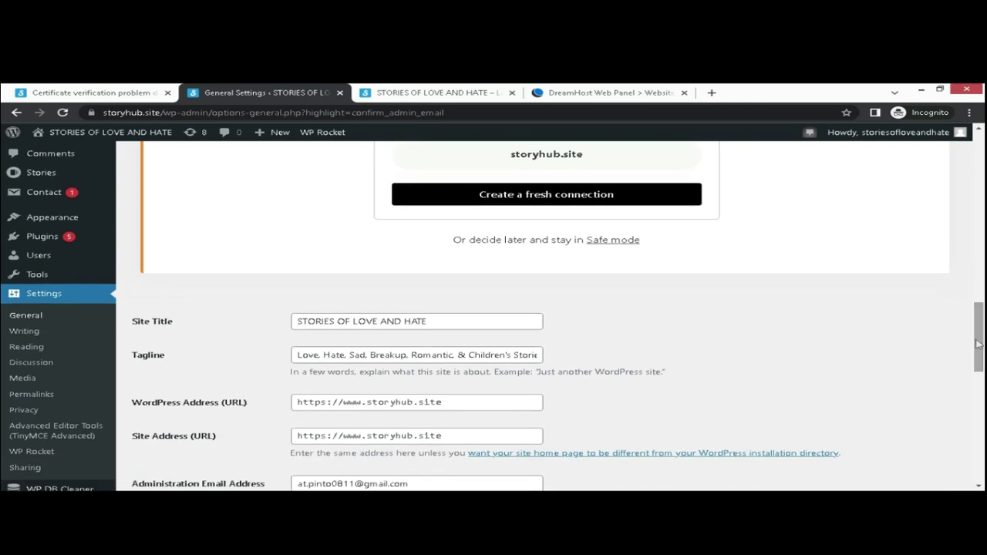
{"action": "left_click", "coordinate": [446, 322]}
{"action": "left_click_drag", "start_coordinate": [447, 323], "coordinate": [266, 319]}
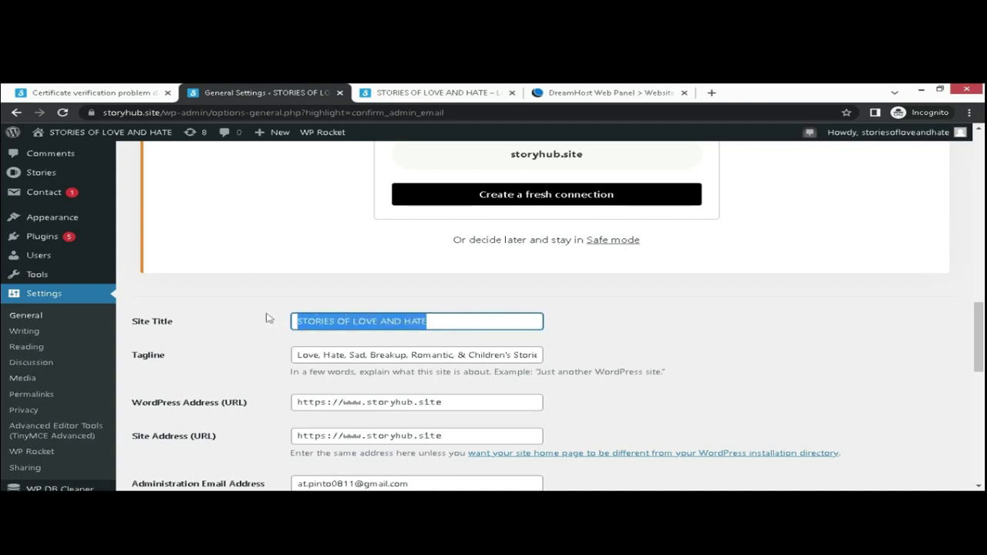
{"action": "type", "text": "Story"}
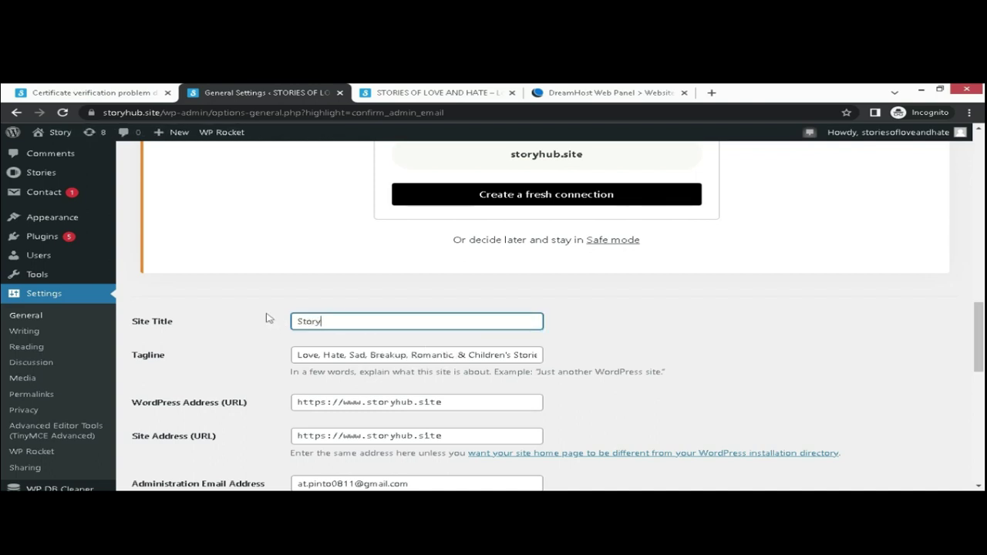
{"action": "type", "text": " Hub"}
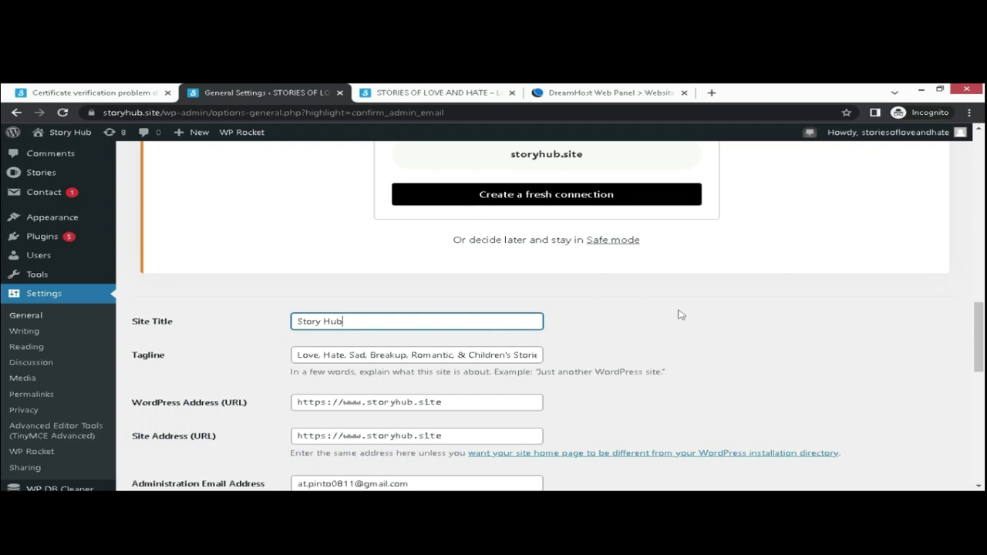
{"action": "key", "text": "Return"}
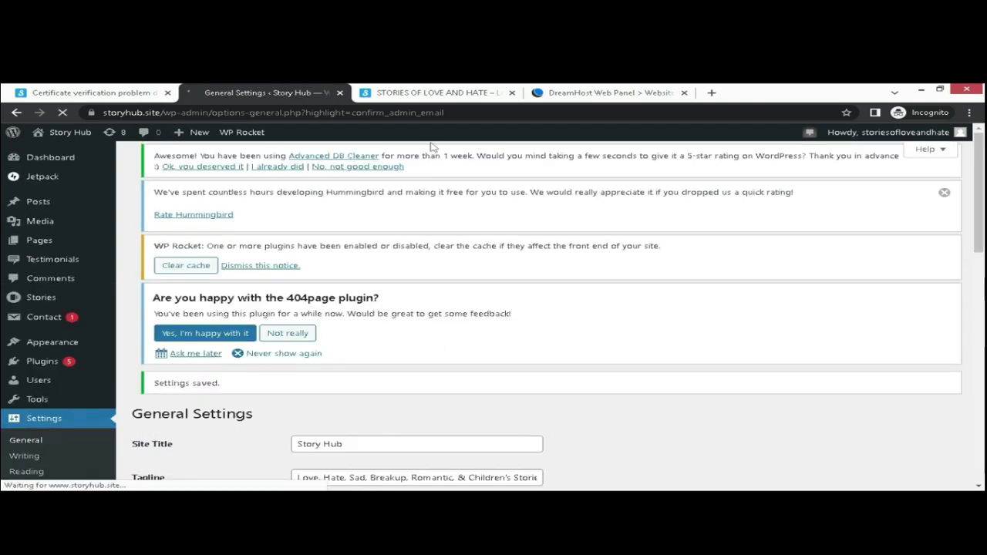
{"action": "left_click", "coordinate": [432, 93]}
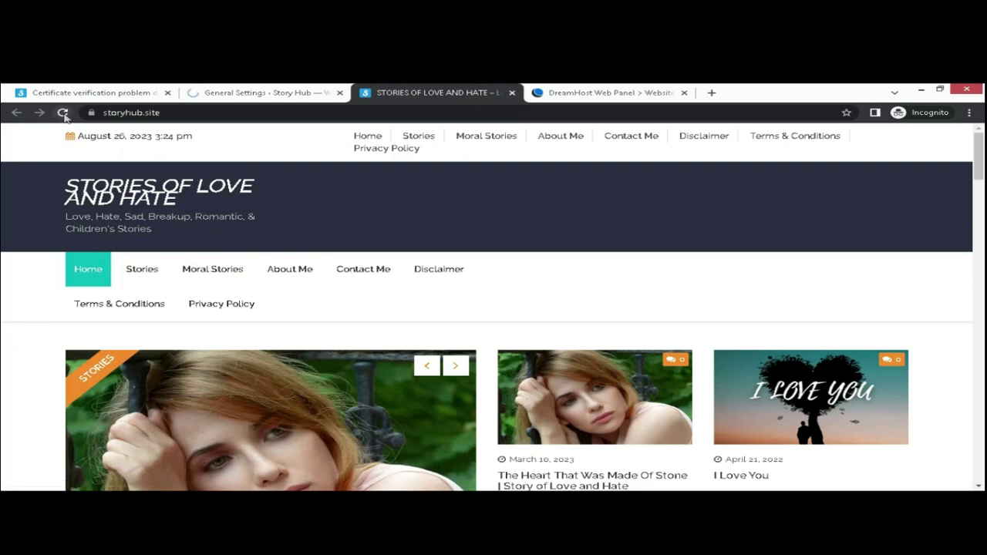
{"action": "left_click", "coordinate": [64, 113]}
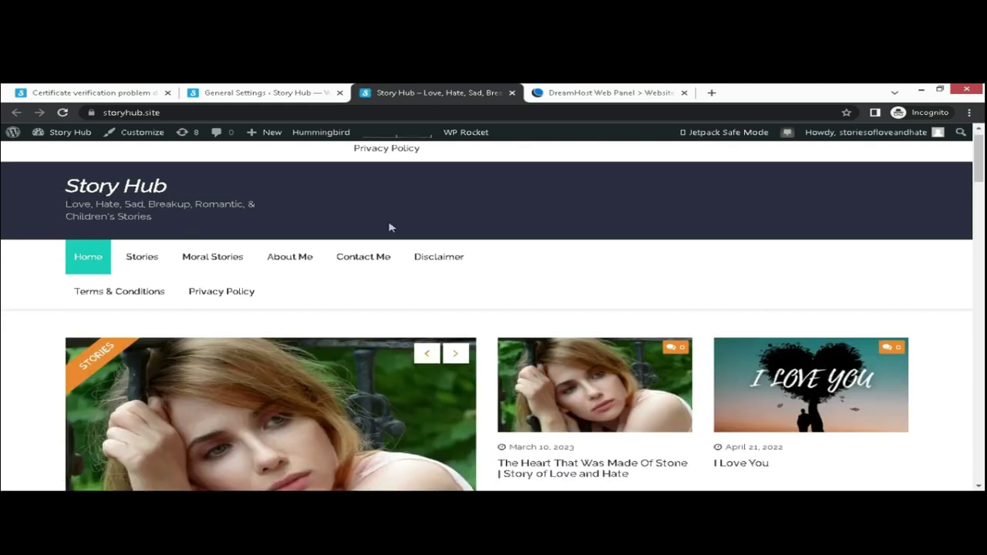
Check the copyright line in the footer of the storyhub.site front page for the old site name
{"action": "left_click_drag", "start_coordinate": [978, 179], "coordinate": [979, 480]}
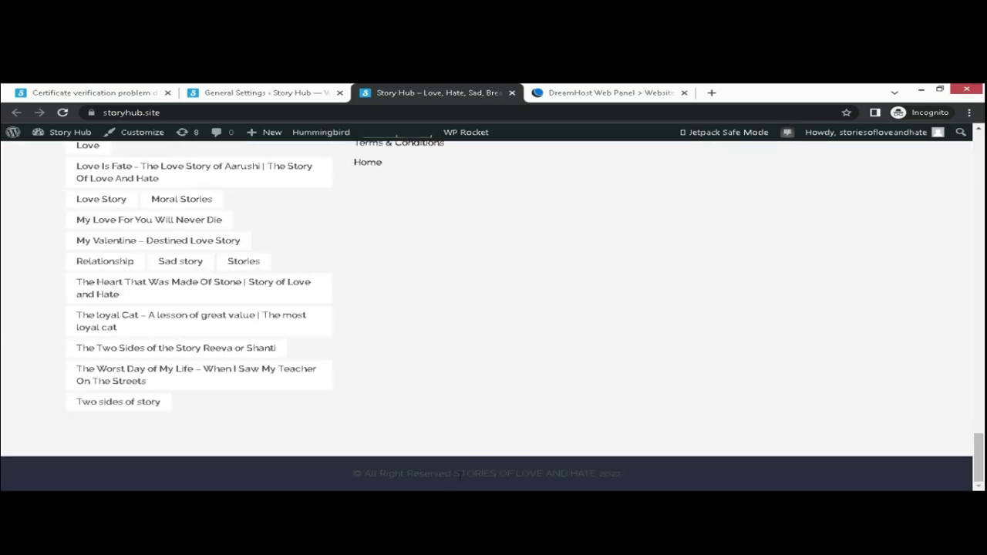
{"action": "left_click_drag", "start_coordinate": [455, 473], "coordinate": [624, 478]}
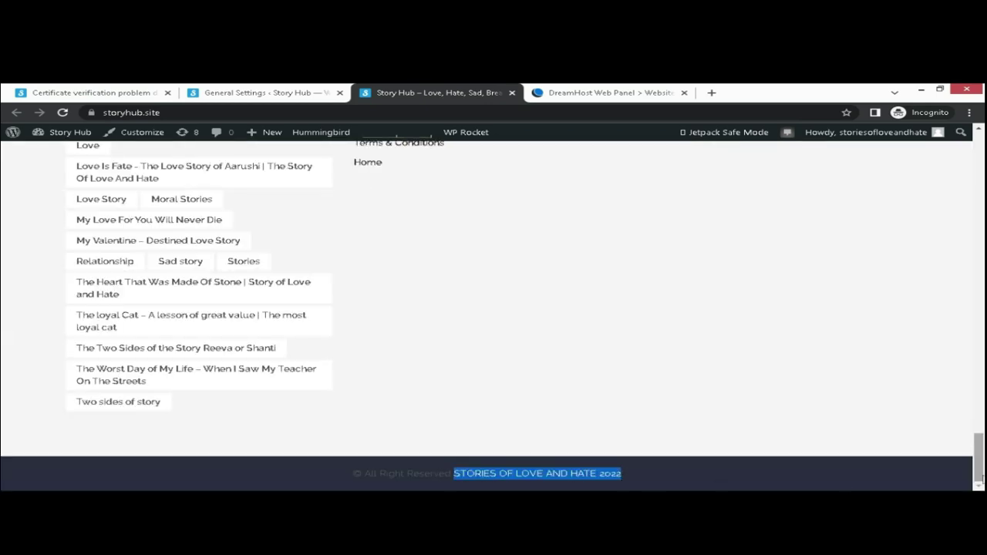
{"action": "left_click_drag", "start_coordinate": [978, 456], "coordinate": [977, 159]}
Review the general settings of the site, including its title, tagline, and WordPress and site addresses
{"action": "left_click", "coordinate": [275, 93]}
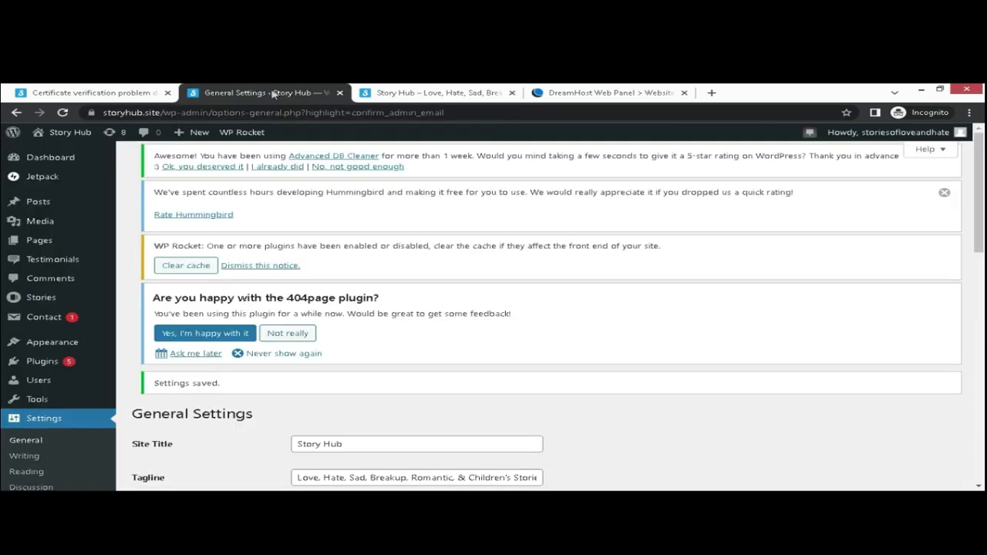
{"action": "scroll", "coordinate": [630, 375], "scroll_direction": "down", "scroll_amount": 15}
{"action": "scroll", "coordinate": [644, 360], "scroll_direction": "down", "scroll_amount": 10}
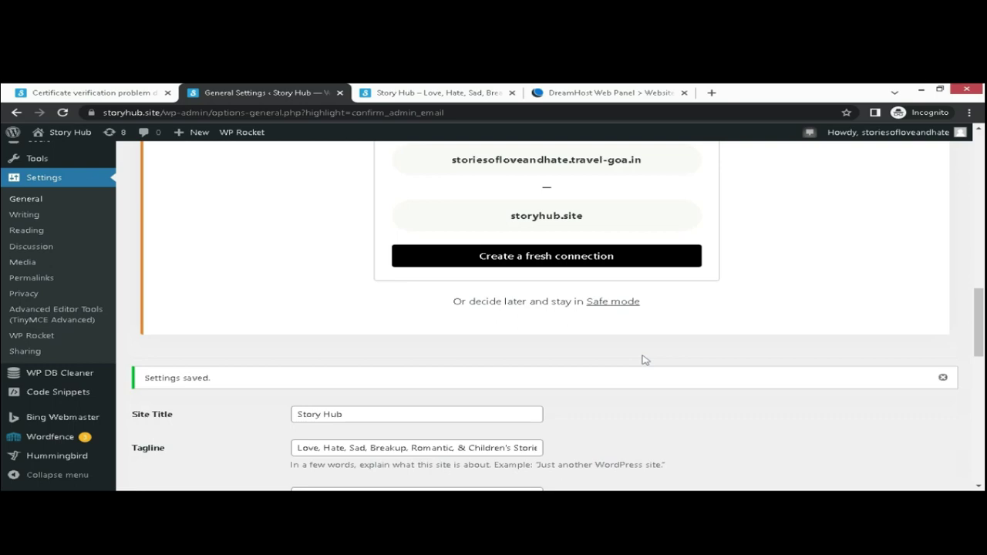
{"action": "scroll", "coordinate": [875, 378], "scroll_direction": "down", "scroll_amount": 5}
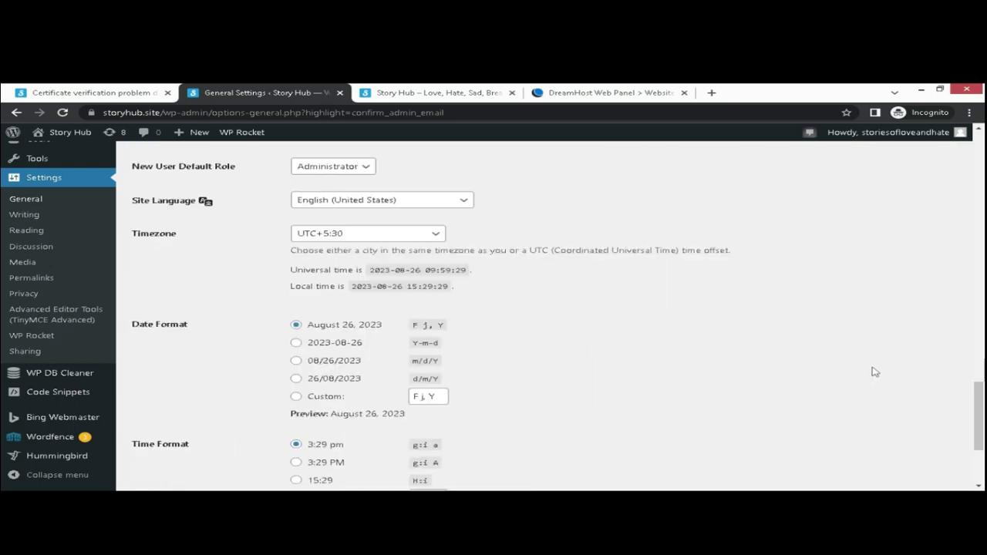
{"action": "scroll", "coordinate": [877, 366], "scroll_direction": "up", "scroll_amount": 4}
{"action": "scroll", "coordinate": [877, 361], "scroll_direction": "up", "scroll_amount": 12}
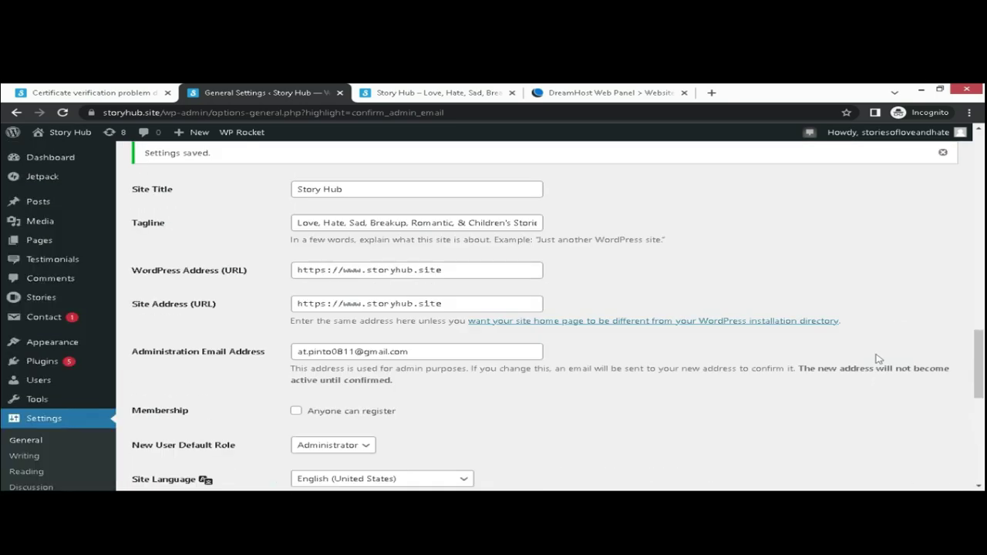
{"action": "scroll", "coordinate": [876, 357], "scroll_direction": "up", "scroll_amount": 4}
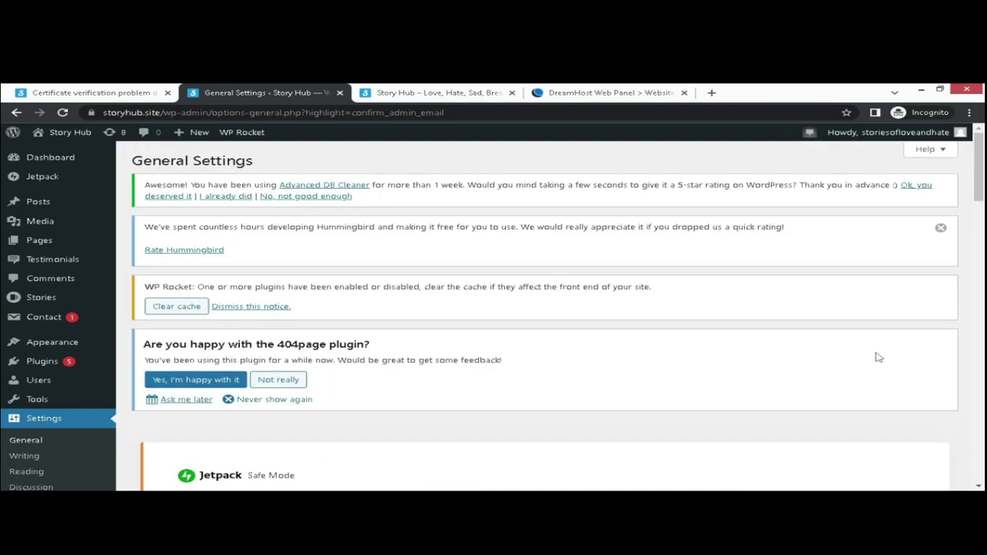
Open the post The Heart That Was Made Of Stone from the storyhub.site front page
{"action": "left_click", "coordinate": [421, 91]}
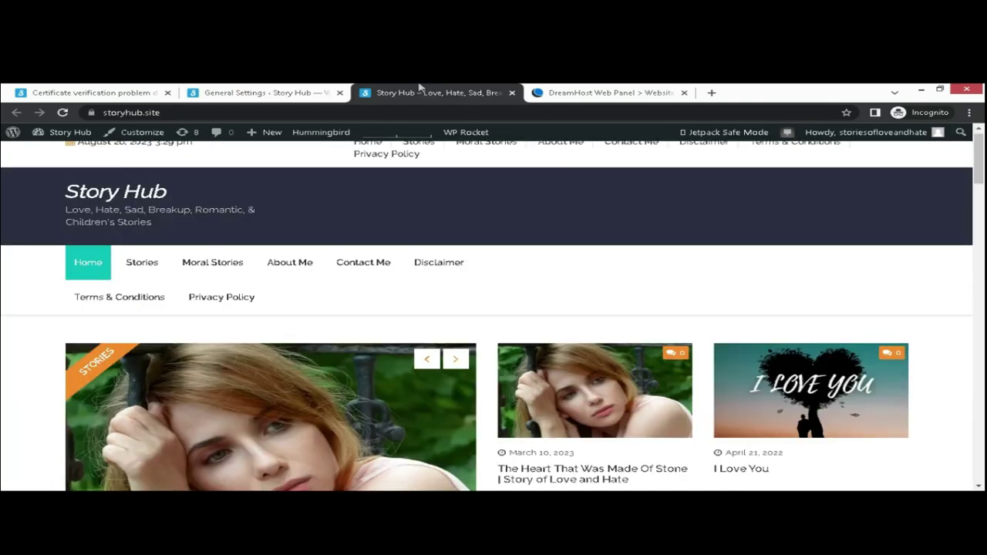
{"action": "scroll", "coordinate": [590, 331], "scroll_direction": "down", "scroll_amount": 2}
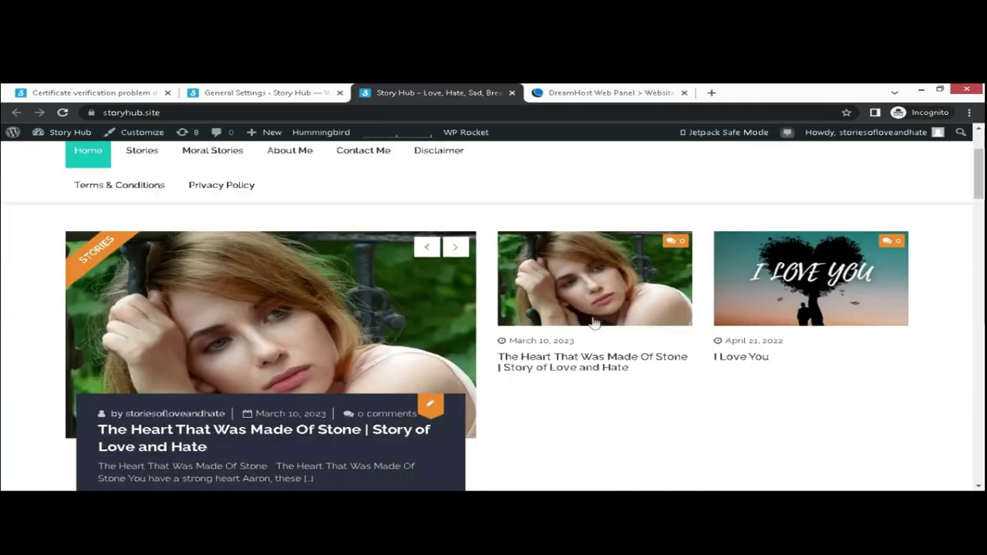
{"action": "left_click", "coordinate": [584, 364]}
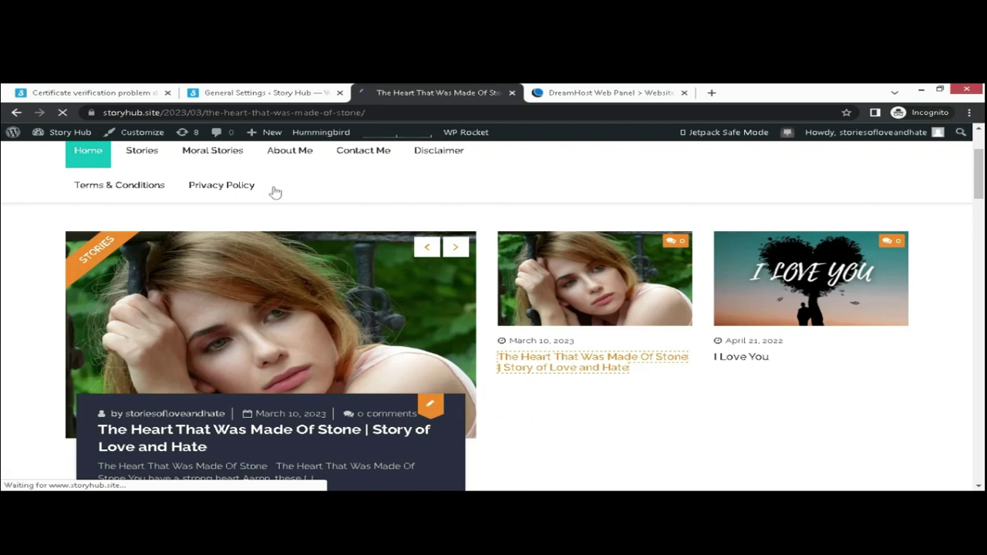
Examine the domain and permalink in the post's full address, and compare with the page at the old storiesofloveandhate.travel-goa.in address
{"action": "left_click", "coordinate": [366, 112]}
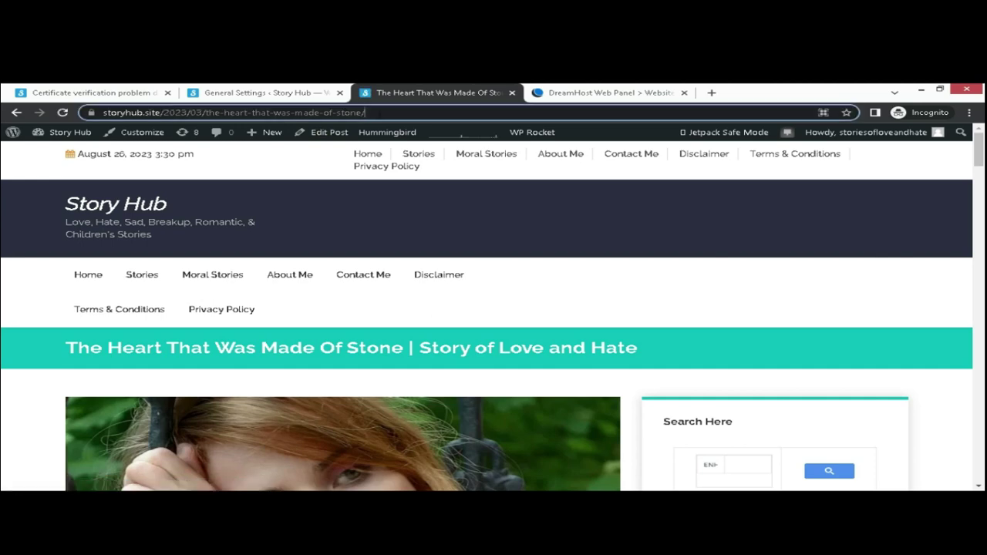
{"action": "key", "text": "ctrl+shift+Left"}
{"action": "key", "text": "ctrl+shift+Left"}
{"action": "key", "text": "ctrl+shift+Left"}
{"action": "key", "text": "ctrl+shift+Left"}
{"action": "key", "text": "ctrl+shift+Left"}
{"action": "key", "text": "ctrl+shift+Left"}
{"action": "key", "text": "ctrl+shift+Left"}
{"action": "key", "text": "ctrl+shift+Left"}
{"action": "key", "text": "ctrl+shift+Left"}
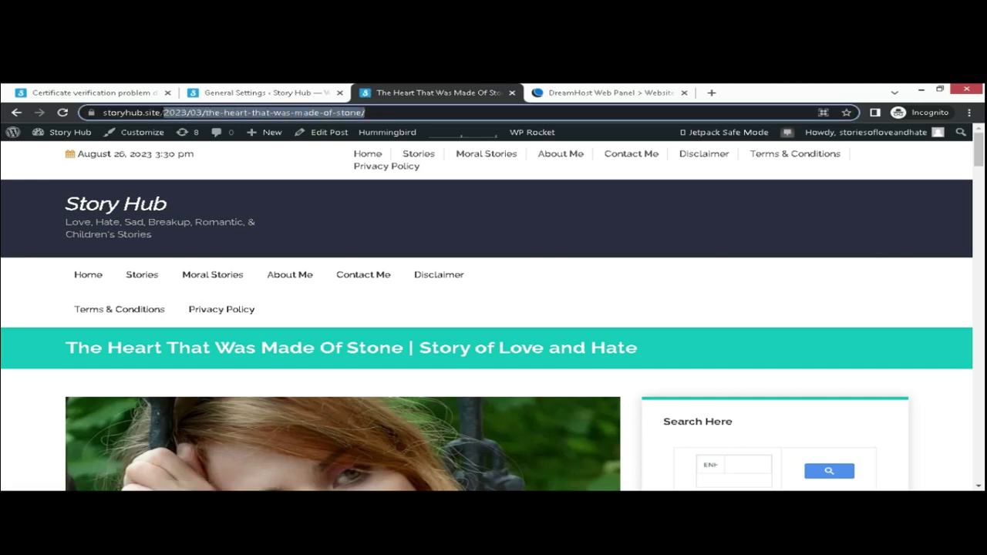
{"action": "key", "text": "ctrl+shift+Right"}
{"action": "key", "text": "ctrl+shift+Right"}
{"action": "key", "text": "ctrl+shift+Right"}
{"action": "key", "text": "ctrl+shift+Right"}
{"action": "key", "text": "ctrl+shift+Right"}
{"action": "key", "text": "ctrl+shift+Right"}
{"action": "key", "text": "ctrl+shift+Right"}
{"action": "key", "text": "ctrl+shift+Right"}
{"action": "key", "text": "ctrl+shift+Right"}
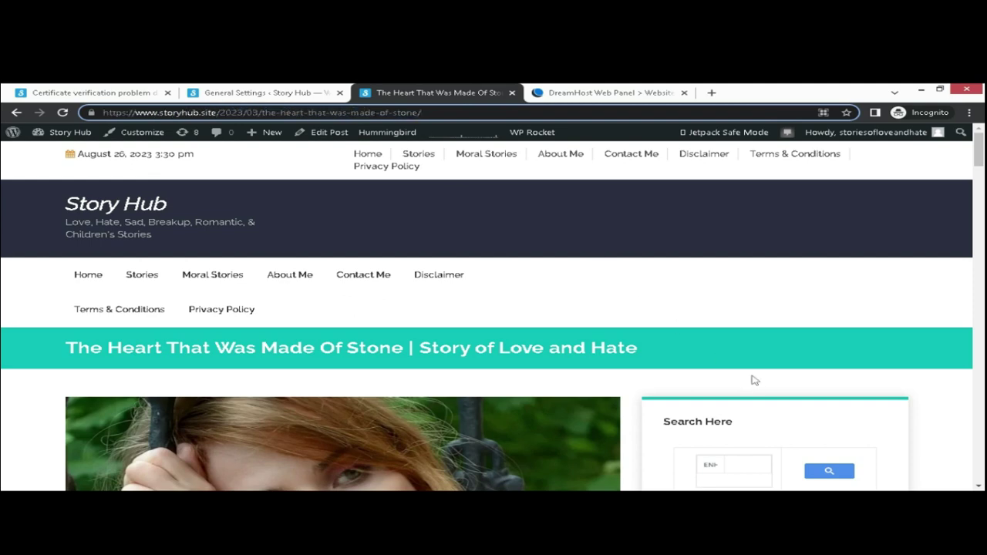
{"action": "left_click", "coordinate": [687, 290]}
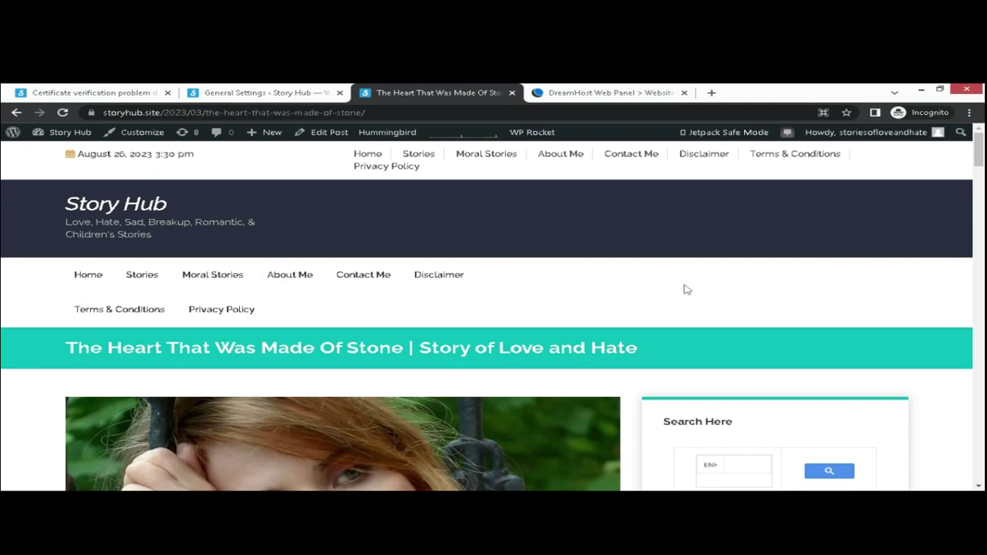
{"action": "left_click", "coordinate": [119, 93]}
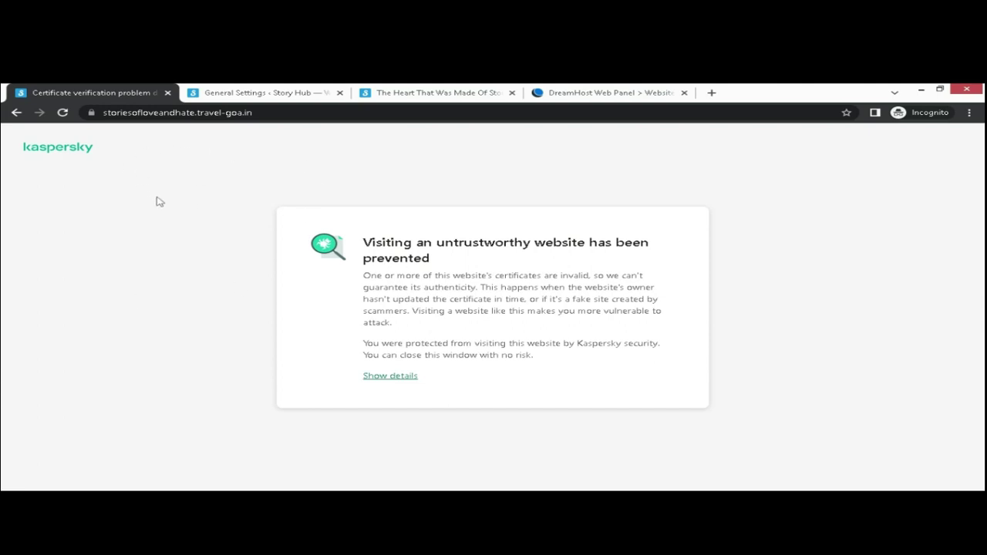
Read Jetpack's Safe Mode options in the general settings for moving the Jetpack data or treating each site as independent
{"action": "left_click", "coordinate": [279, 94]}
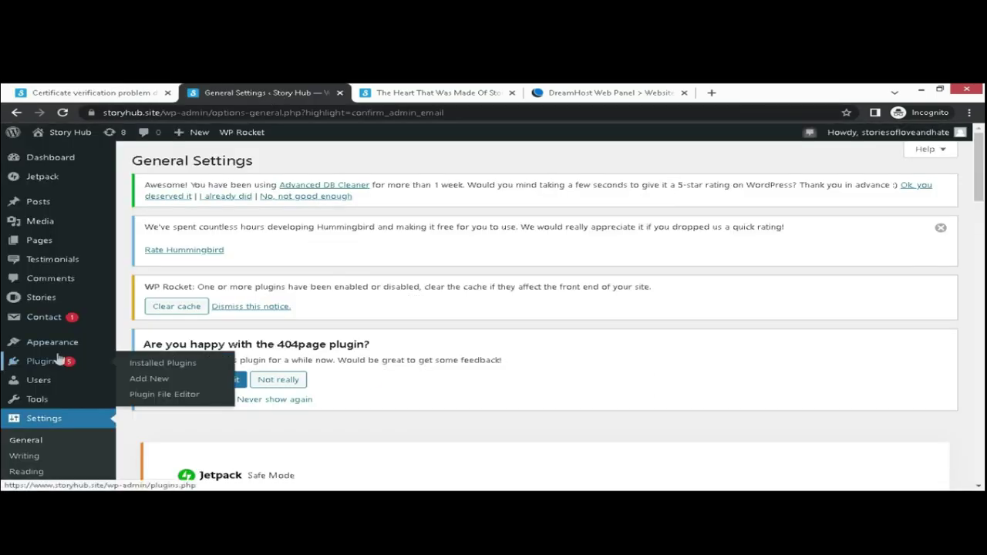
{"action": "scroll", "coordinate": [468, 298], "scroll_direction": "down", "scroll_amount": 3}
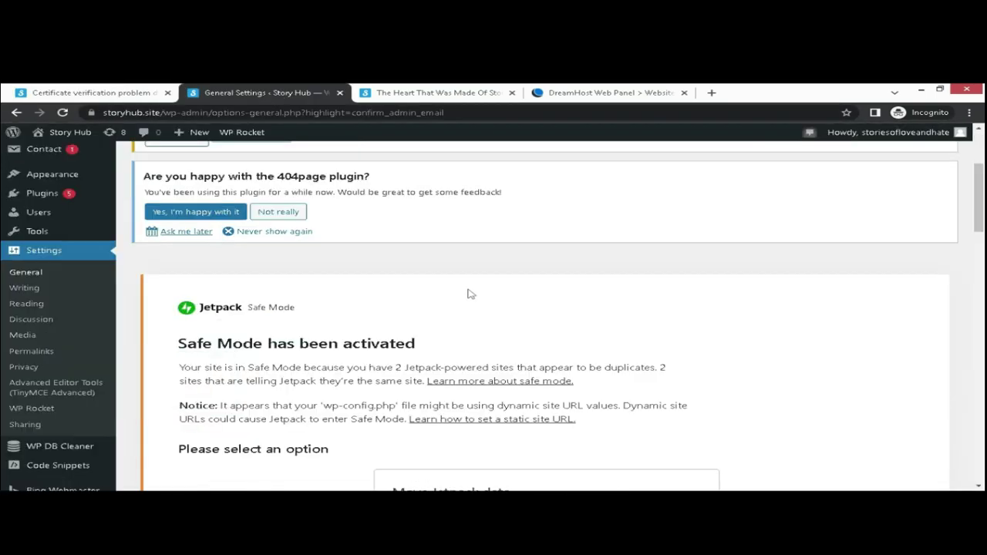
{"action": "scroll", "coordinate": [469, 293], "scroll_direction": "down", "scroll_amount": 3}
{"action": "scroll", "coordinate": [467, 284], "scroll_direction": "up", "scroll_amount": 2}
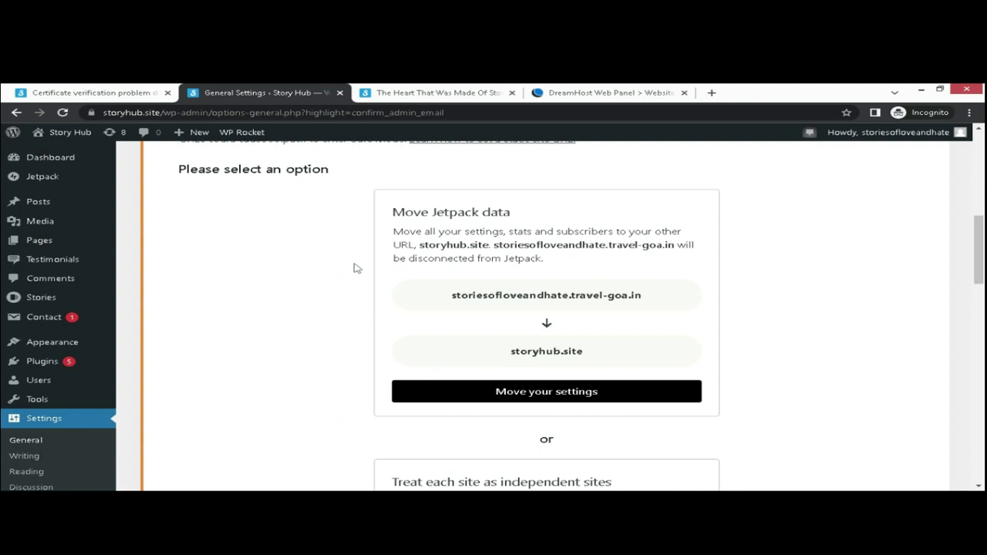
{"action": "double_click", "coordinate": [399, 212]}
{"action": "left_click_drag", "start_coordinate": [461, 209], "coordinate": [537, 213]}
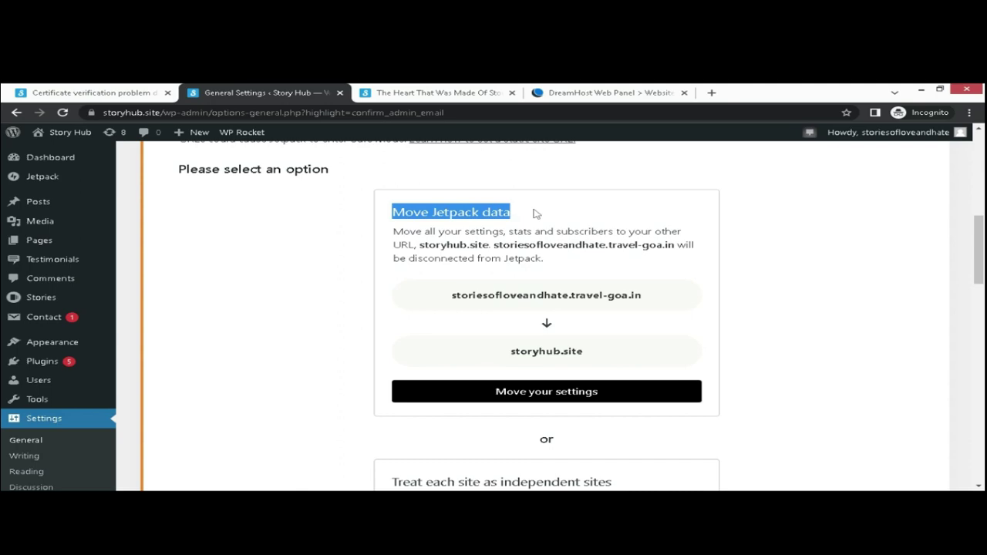
{"action": "scroll", "coordinate": [710, 284], "scroll_direction": "down", "scroll_amount": 3}
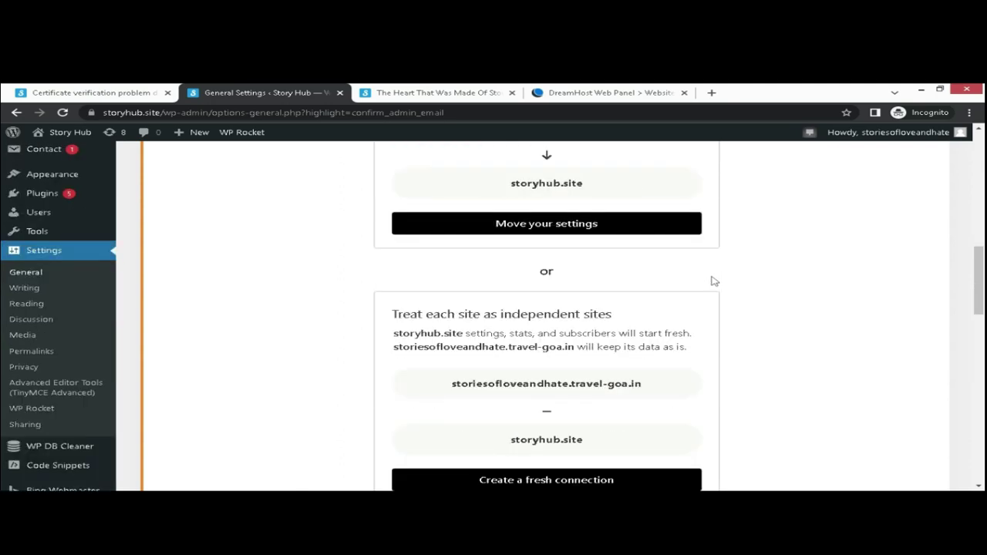
{"action": "scroll", "coordinate": [714, 277], "scroll_direction": "down", "scroll_amount": 3}
{"action": "scroll", "coordinate": [599, 368], "scroll_direction": "up", "scroll_amount": 1}
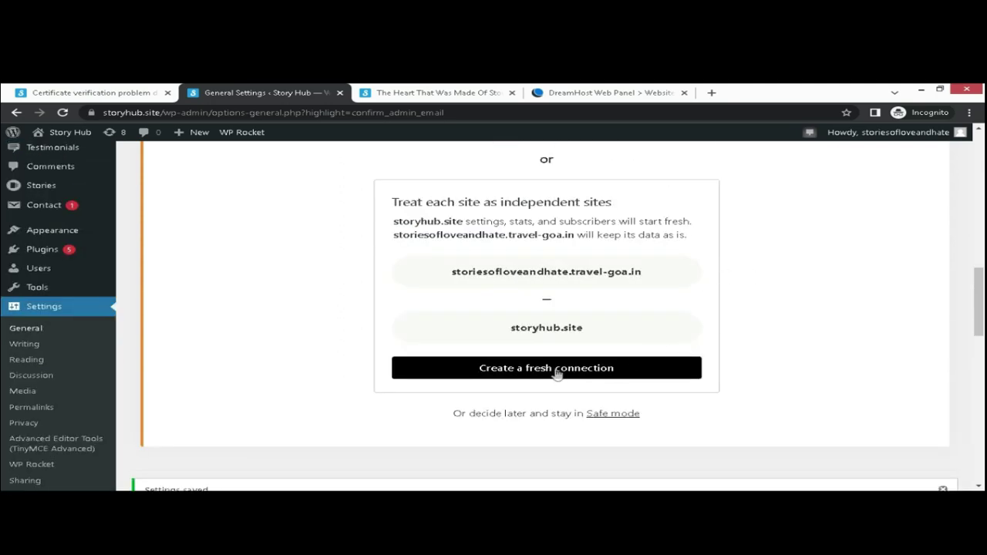
Try to create a fresh Jetpack connection for storyhub.site, and back out of the WordPress.com login without signing in
{"action": "left_click", "coordinate": [557, 372]}
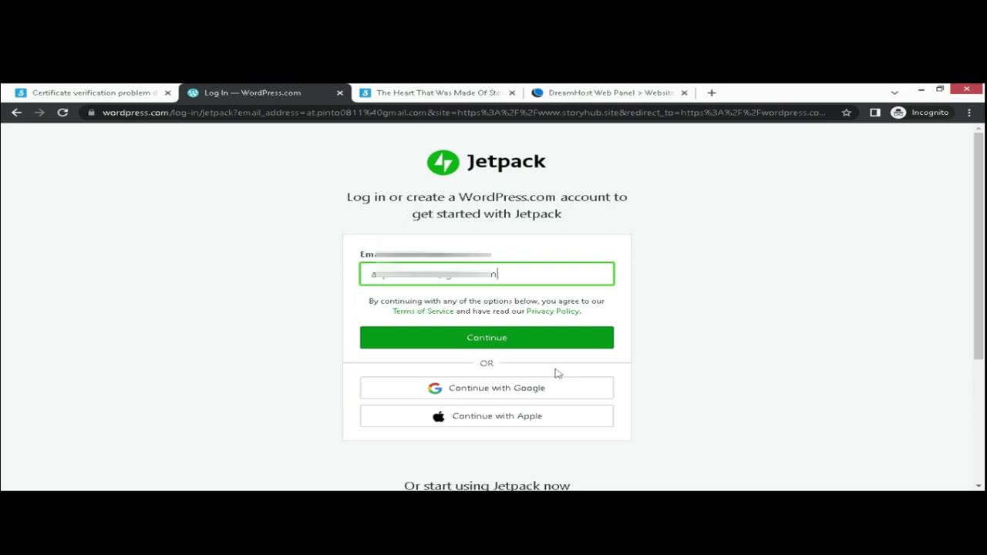
{"action": "left_click", "coordinate": [16, 112]}
{"action": "left_click", "coordinate": [16, 112]}
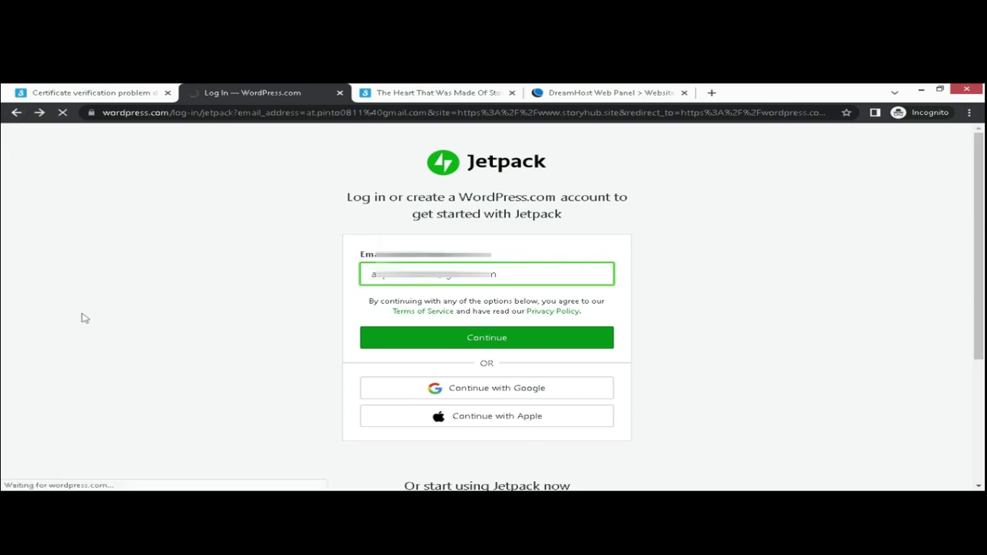